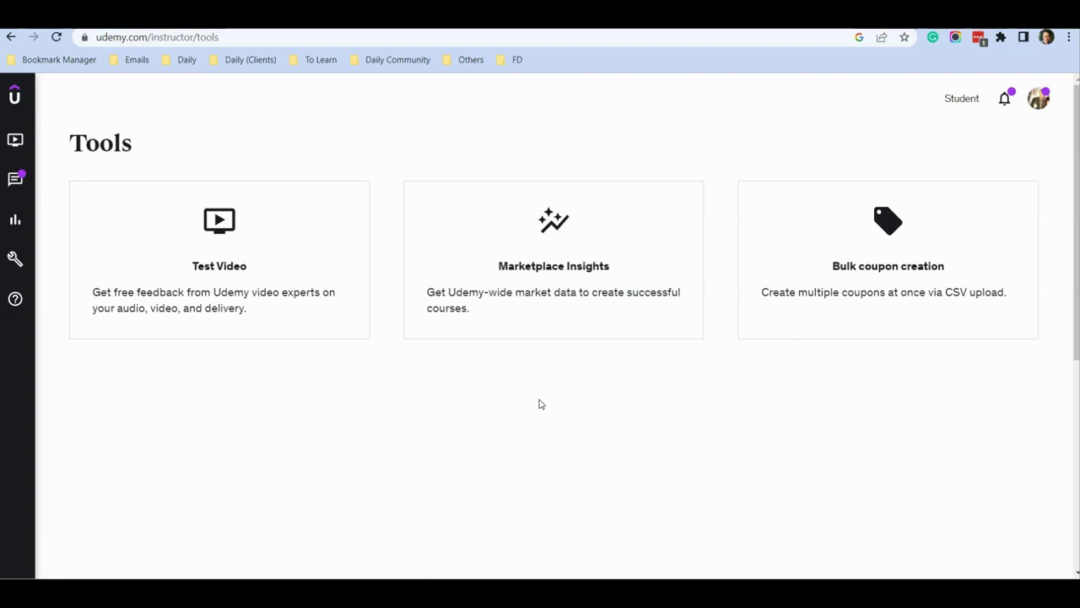
- Look up the ChatGPT course topic in Marketplace Insights
{"action": "mouse_move", "coordinate": [29, 222]}
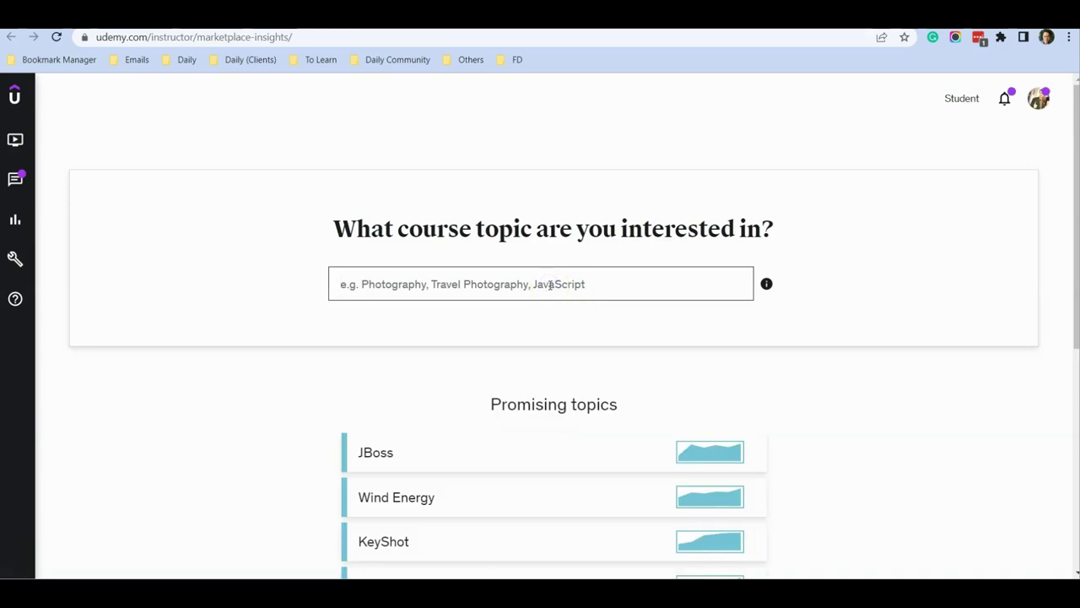
{"action": "type", "text": "chat"}
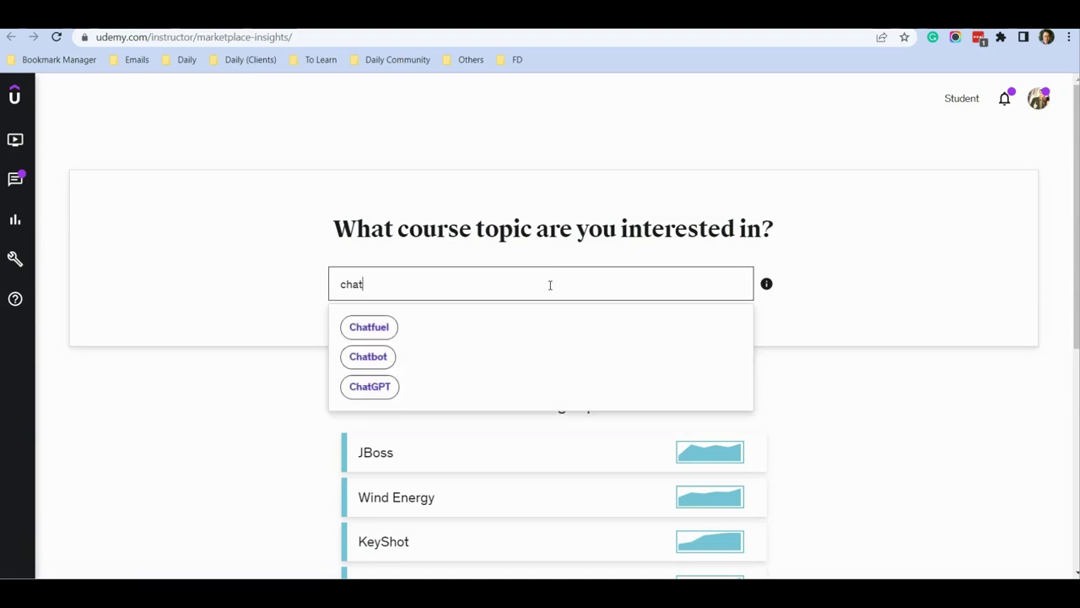
{"action": "type", "text": "gpt"}
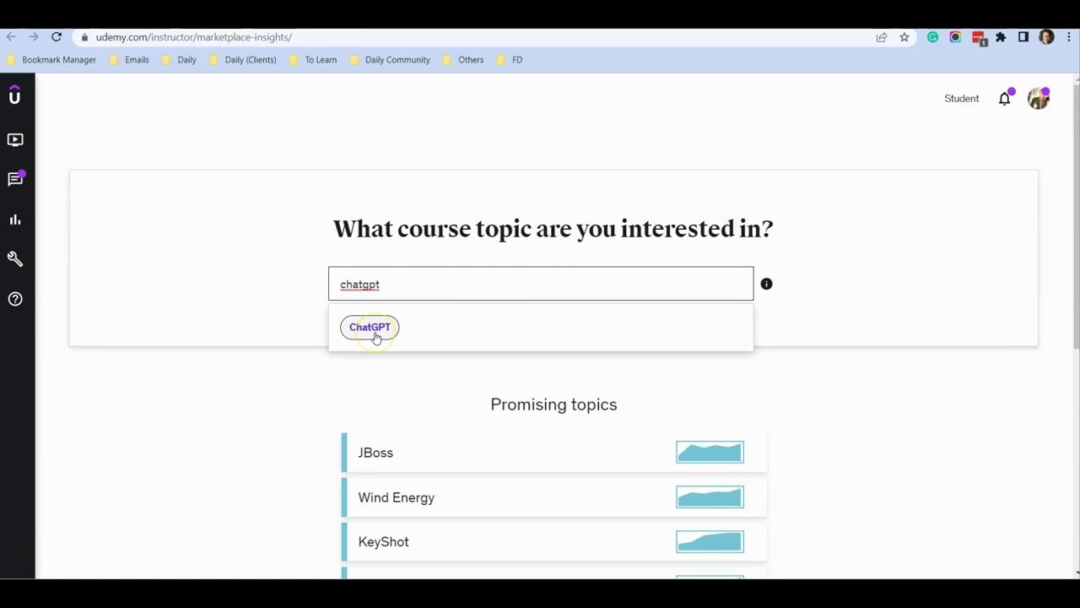
{"action": "left_click", "coordinate": [377, 335]}
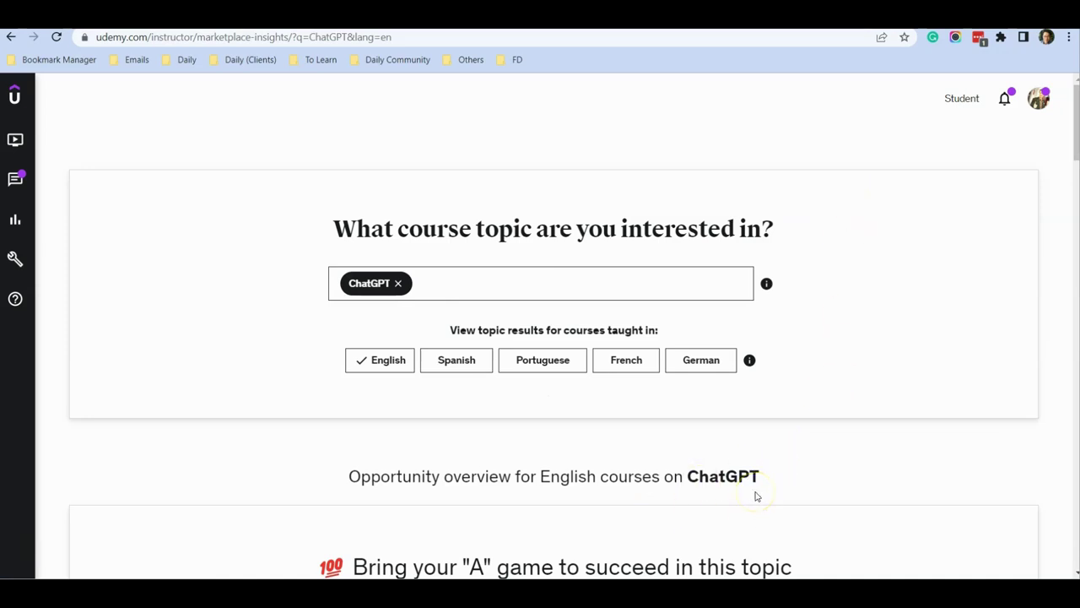
- Examine the opportunity overview for English ChatGPT courses, covering student demand, number of courses, median monthly revenue and top monthly revenue
{"action": "scroll", "coordinate": [816, 442], "scroll_direction": "down", "scroll_amount": 5}
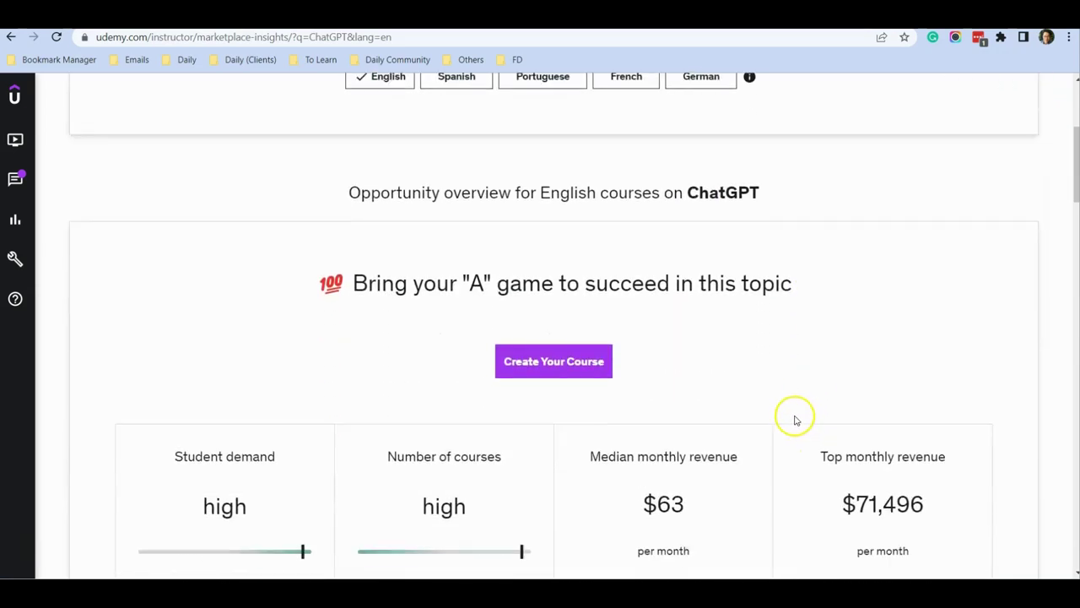
{"action": "mouse_move", "coordinate": [794, 419]}
{"action": "scroll", "coordinate": [313, 393], "scroll_direction": "up", "scroll_amount": 1}
{"action": "mouse_move", "coordinate": [313, 393]}
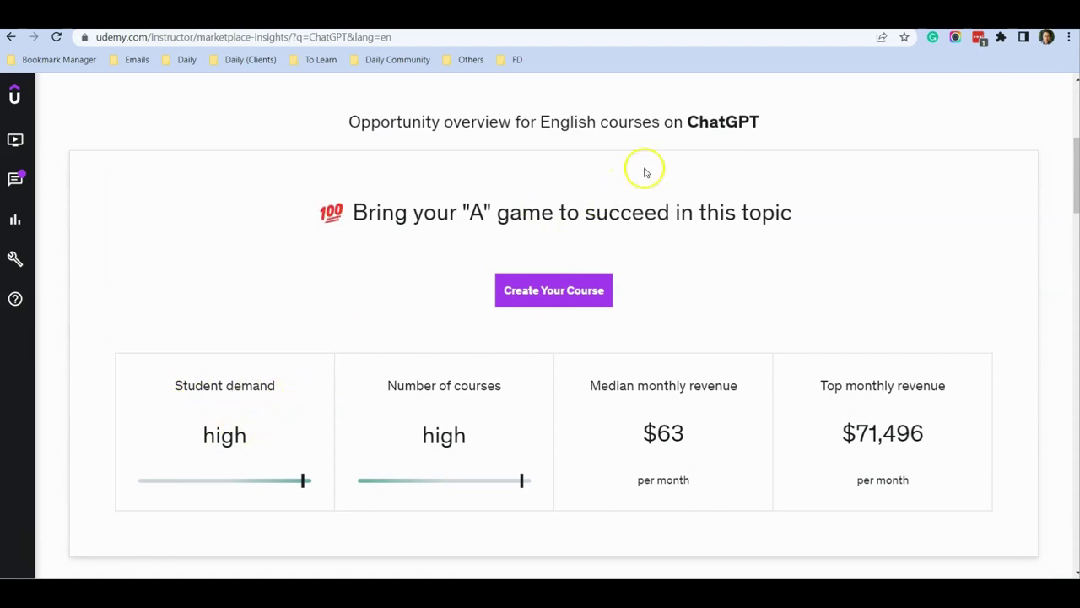
{"action": "mouse_move", "coordinate": [428, 385]}
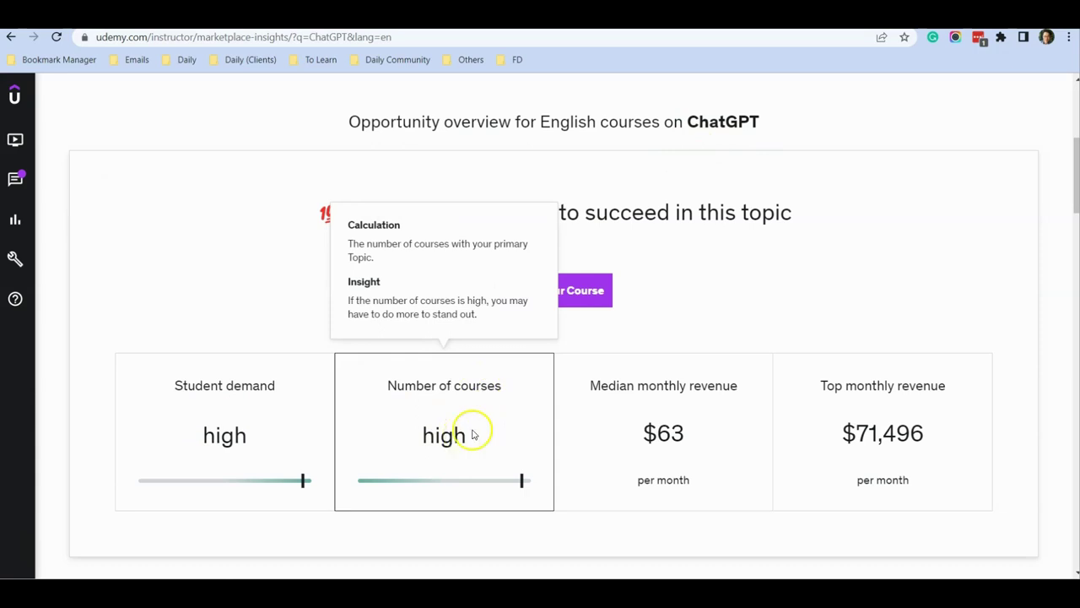
{"action": "mouse_move", "coordinate": [641, 403]}
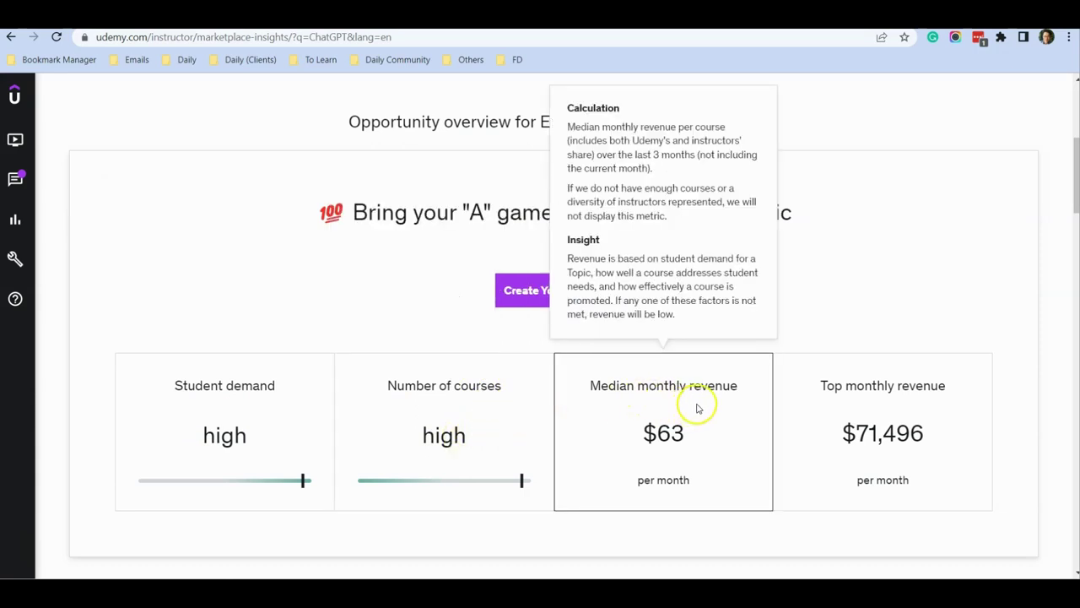
{"action": "mouse_move", "coordinate": [880, 416]}
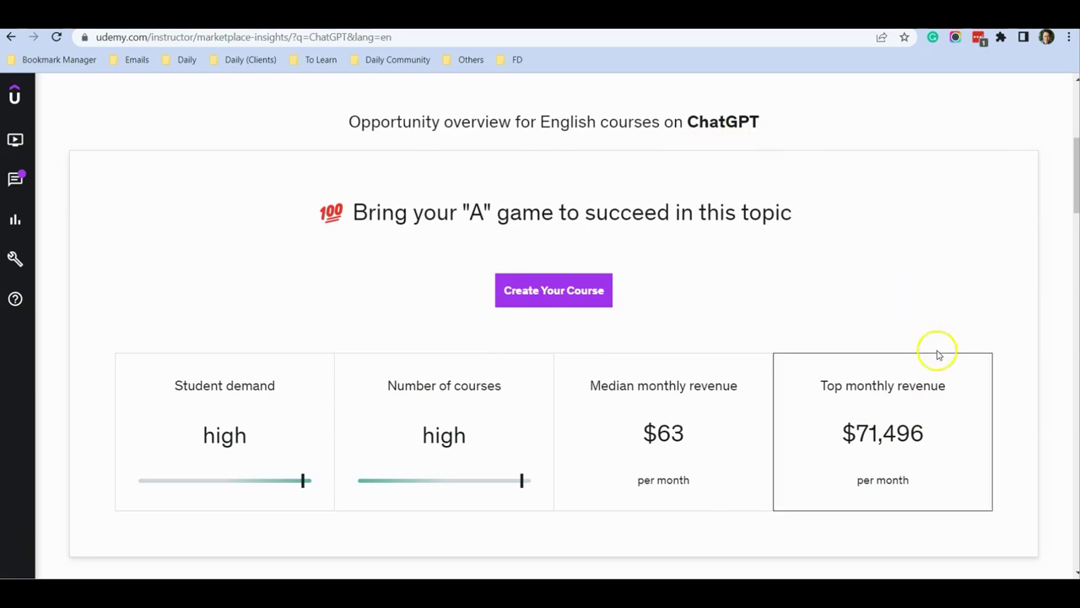
{"action": "mouse_move", "coordinate": [940, 434]}
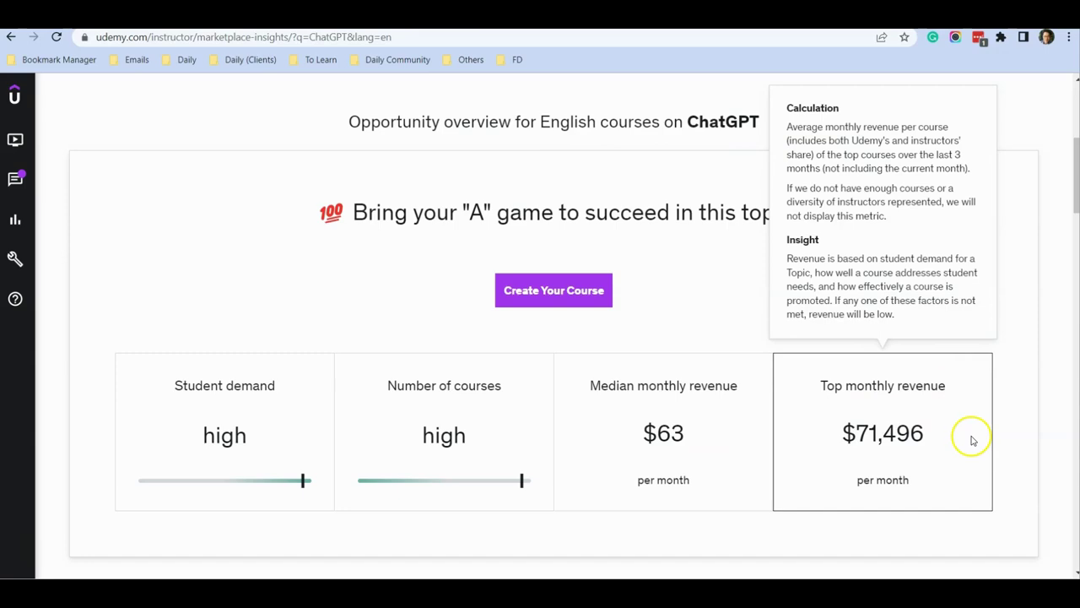
{"action": "scroll", "coordinate": [973, 440], "scroll_direction": "down", "scroll_amount": 1}
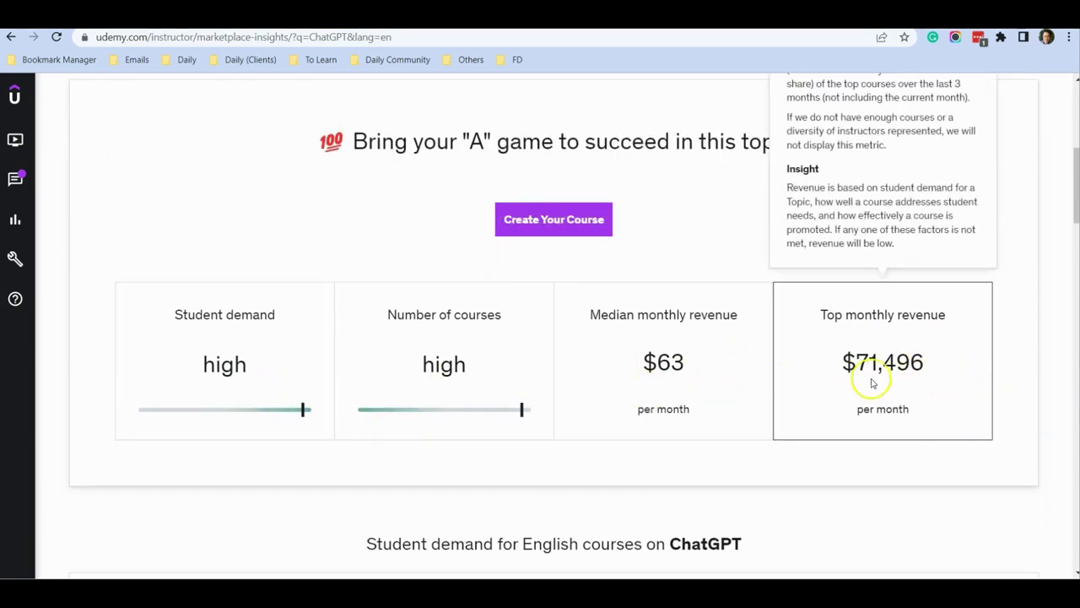
{"action": "scroll", "coordinate": [689, 402], "scroll_direction": "up", "scroll_amount": 1}
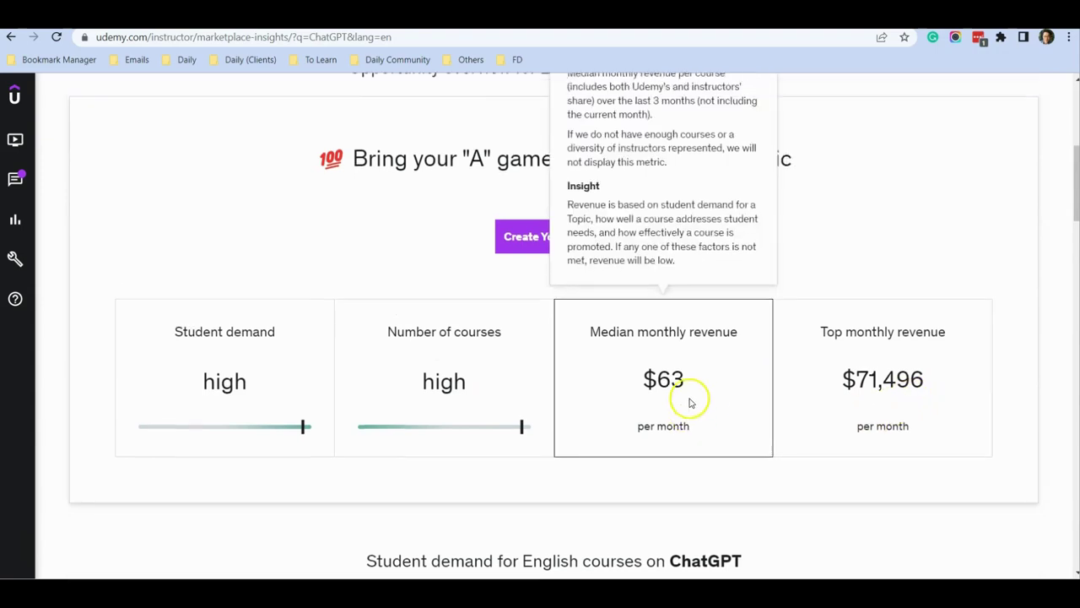
{"action": "scroll", "coordinate": [690, 402], "scroll_direction": "up", "scroll_amount": 1}
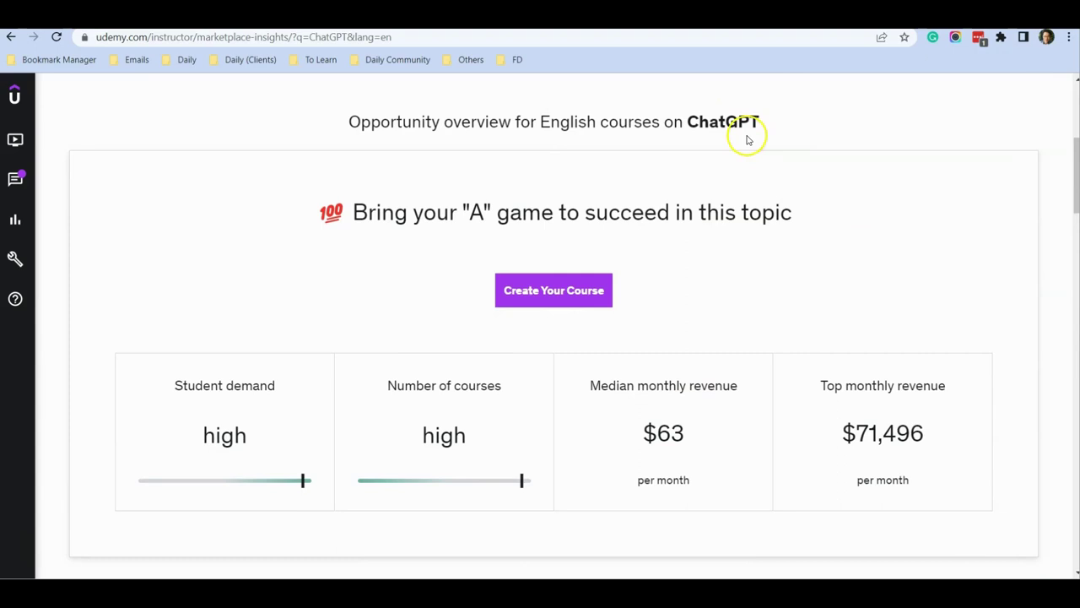
{"action": "mouse_move", "coordinate": [222, 453]}
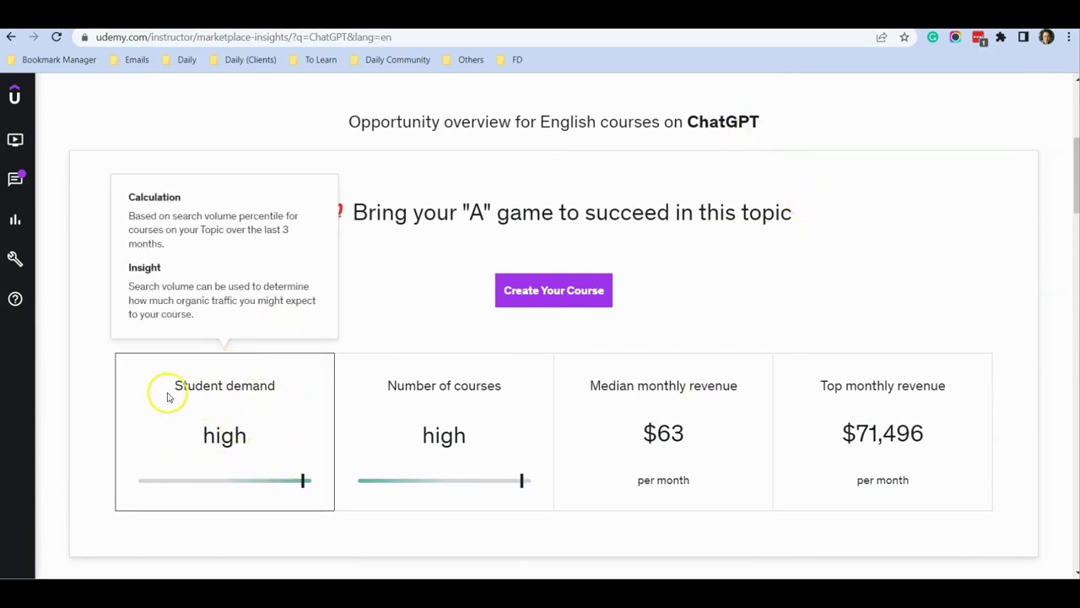
{"action": "mouse_move", "coordinate": [374, 406]}
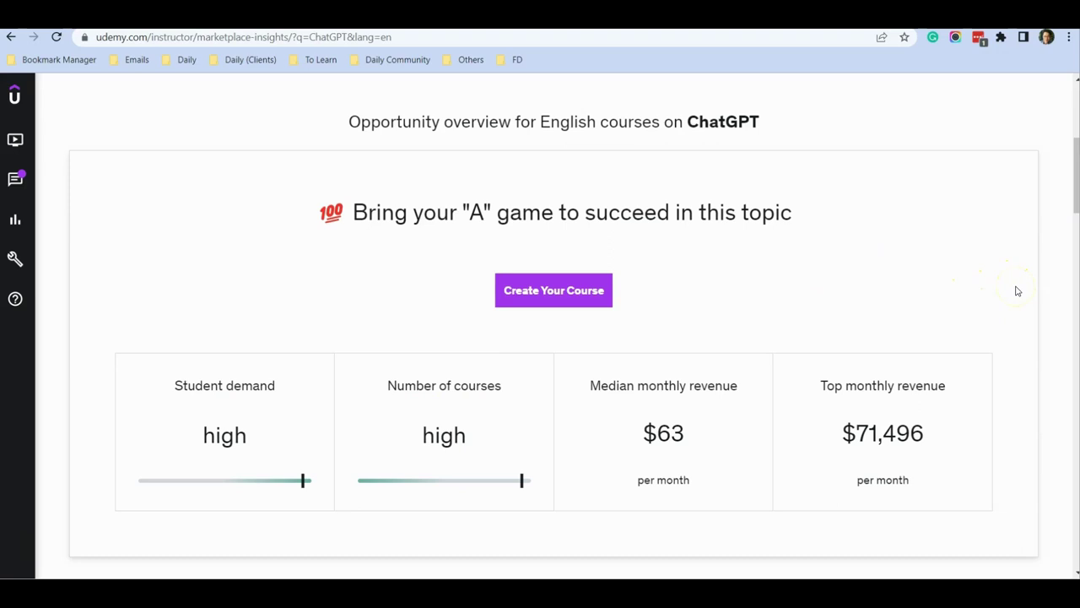
{"action": "scroll", "coordinate": [1018, 291], "scroll_direction": "up", "scroll_amount": 1}
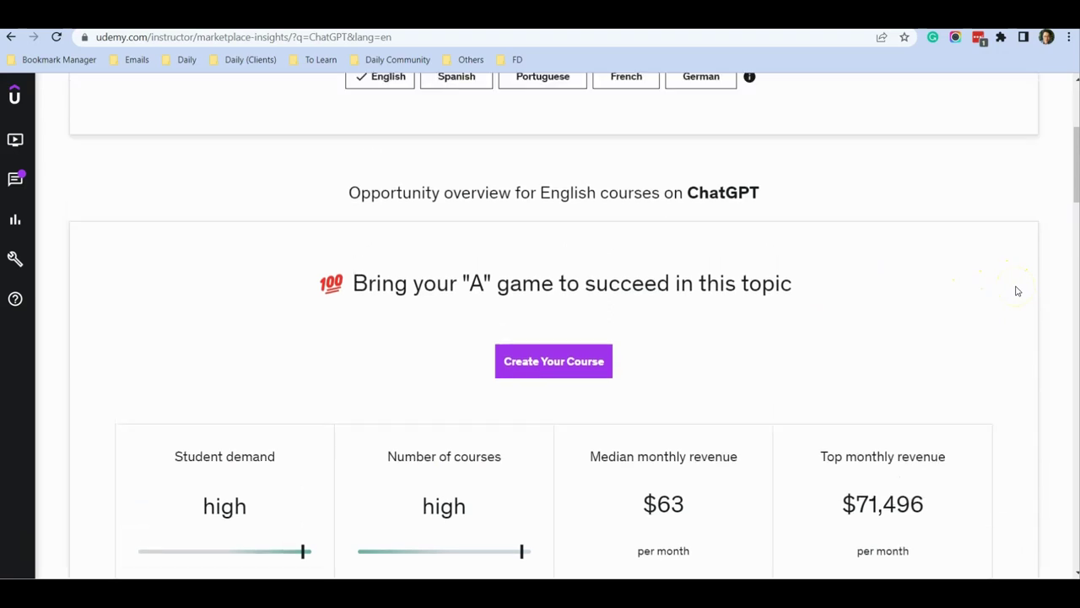
{"action": "scroll", "coordinate": [1018, 291], "scroll_direction": "down", "scroll_amount": 1}
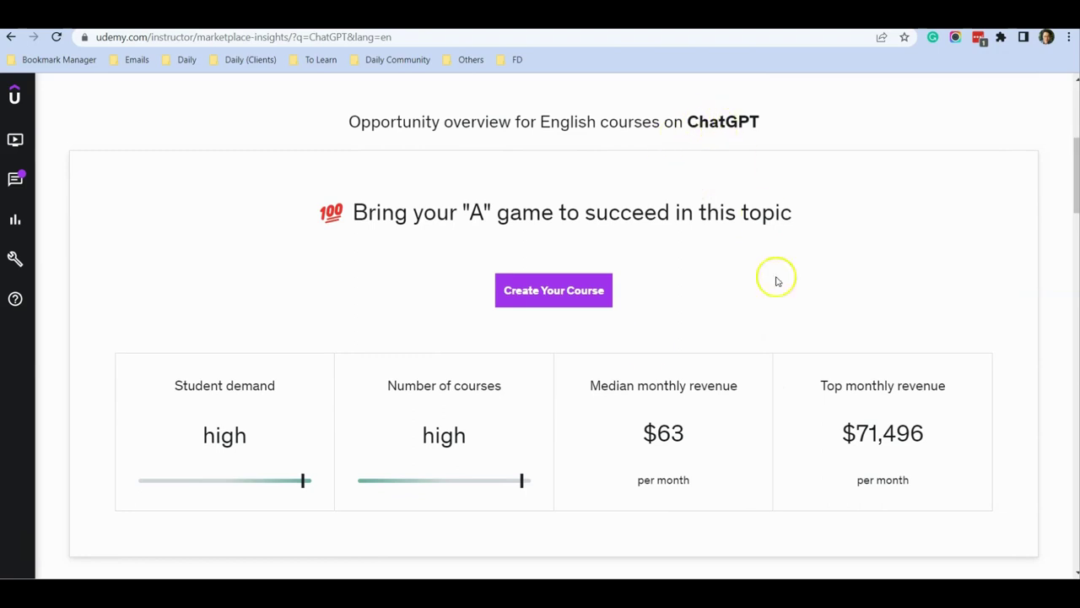
{"action": "mouse_move", "coordinate": [174, 386]}
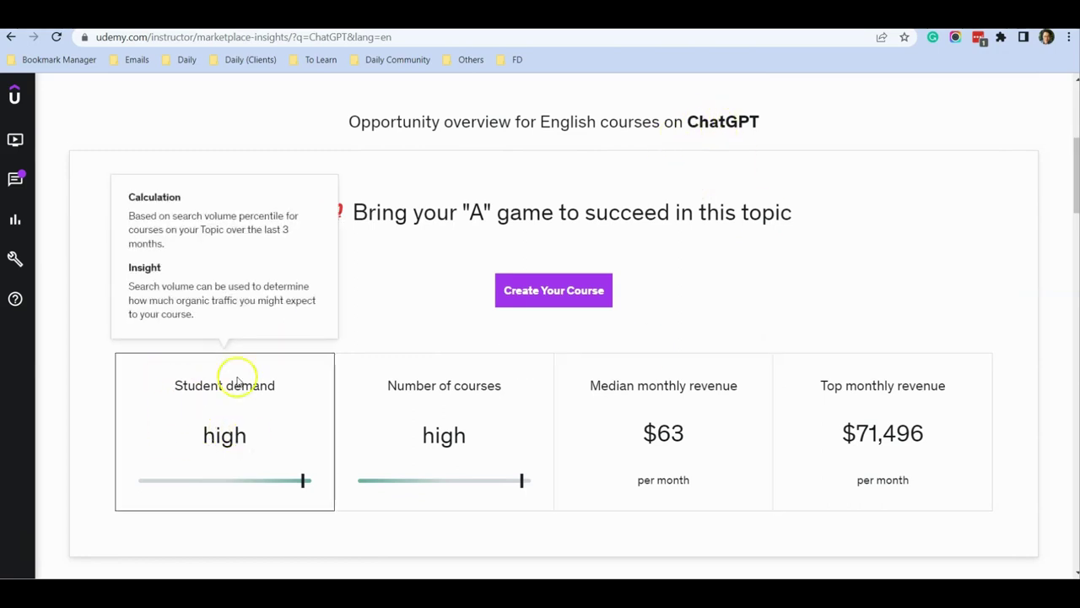
{"action": "mouse_move", "coordinate": [421, 406]}
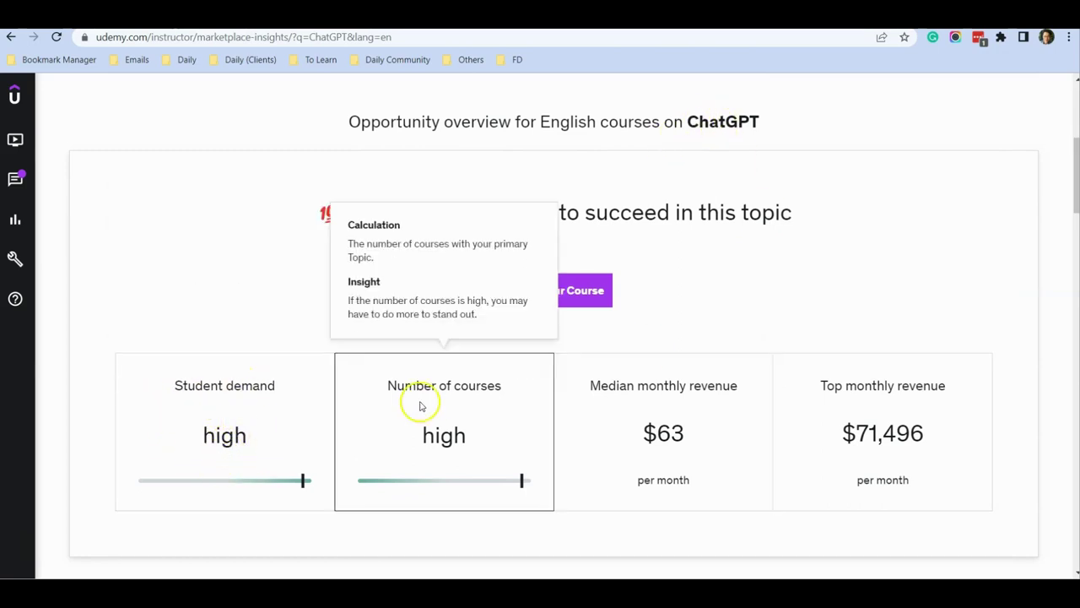
- Review the ChatGPT enrollment channels and the existing-course figures for primary-topic listings, ratings above 4.5 and enrollments in highly-rated courses
{"action": "scroll", "coordinate": [439, 430], "scroll_direction": "down", "scroll_amount": 2}
{"action": "scroll", "coordinate": [397, 350], "scroll_direction": "down", "scroll_amount": 3}
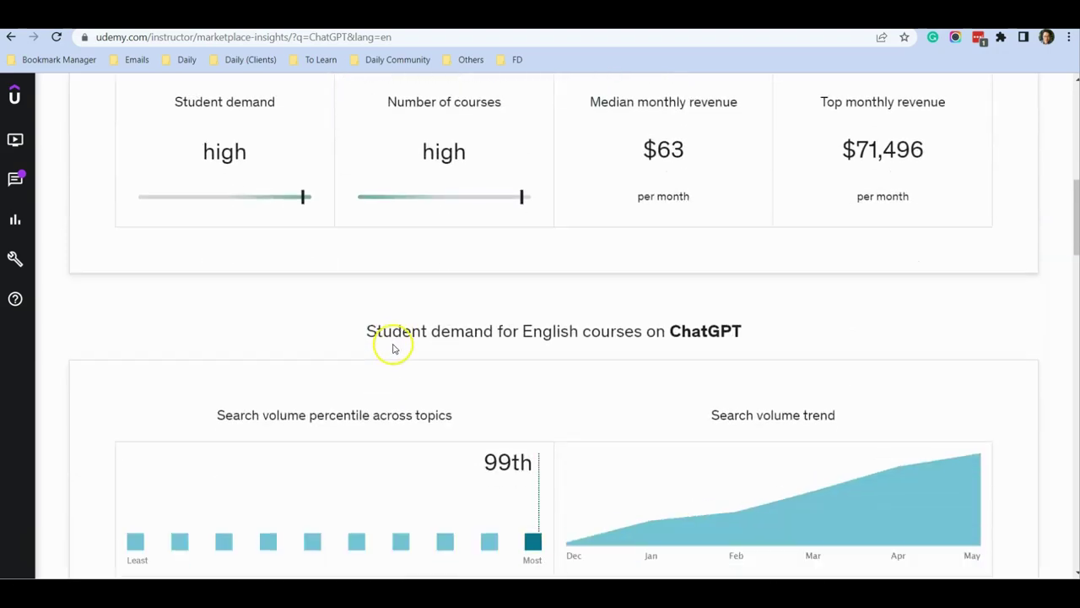
{"action": "scroll", "coordinate": [393, 350], "scroll_direction": "down", "scroll_amount": 10}
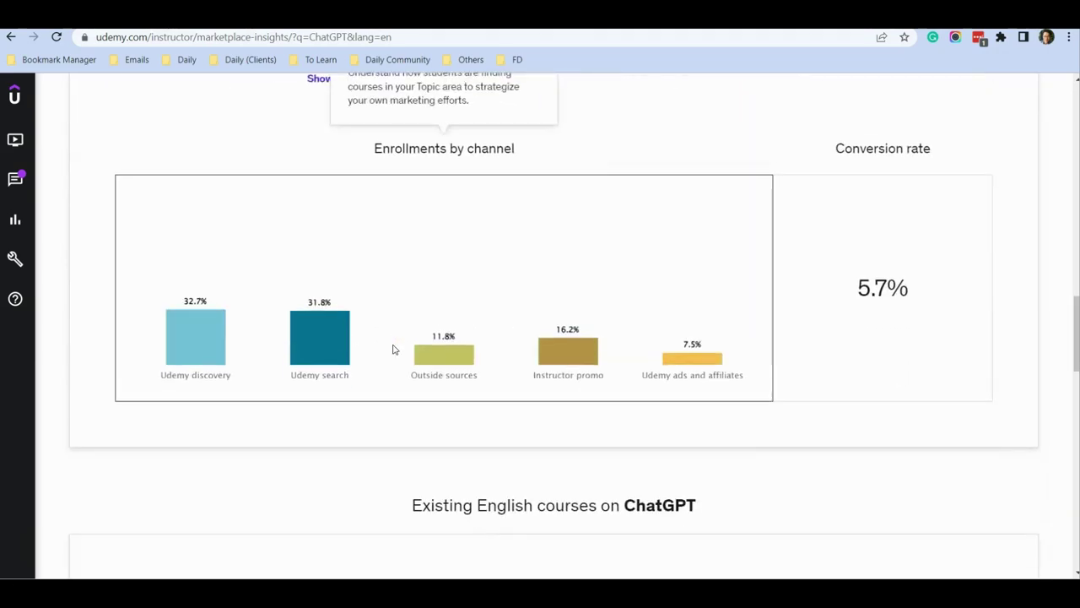
{"action": "scroll", "coordinate": [392, 350], "scroll_direction": "down", "scroll_amount": 2}
{"action": "mouse_move", "coordinate": [318, 326]}
{"action": "scroll", "coordinate": [253, 326], "scroll_direction": "up", "scroll_amount": 1}
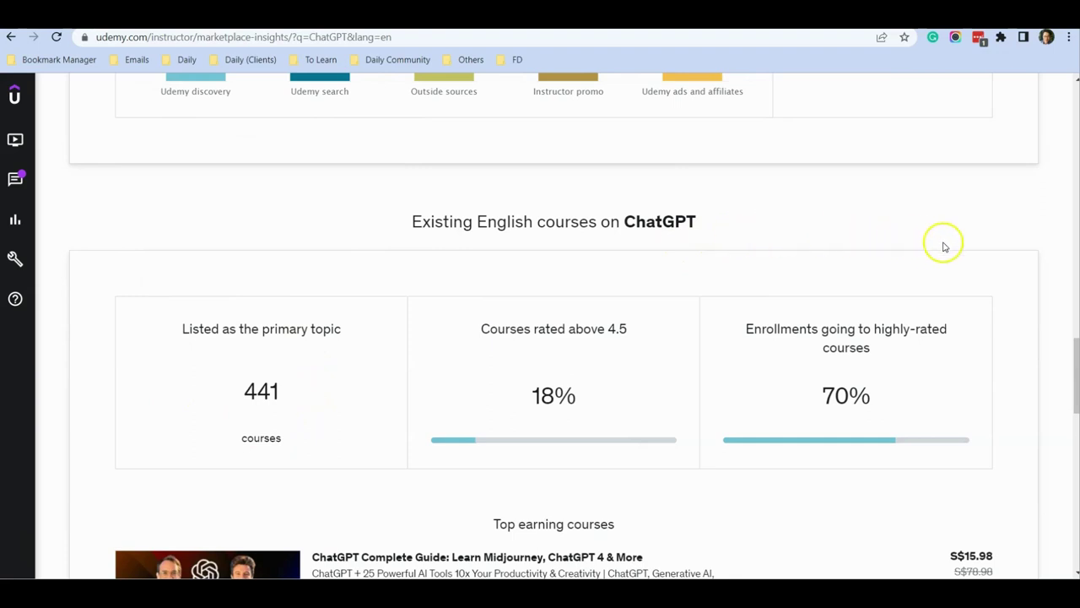
{"action": "mouse_move", "coordinate": [385, 330]}
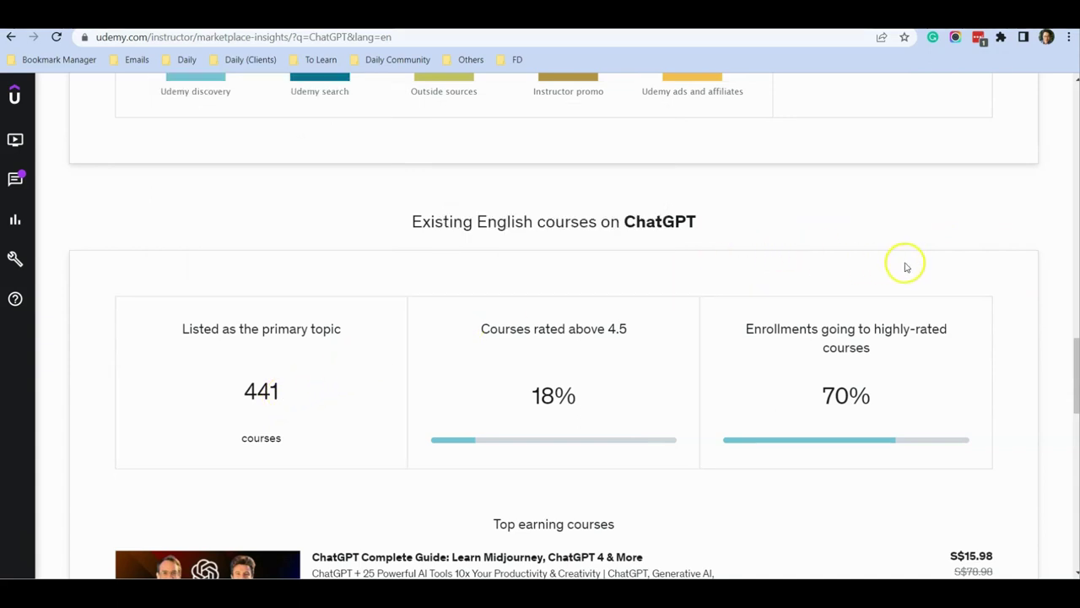
{"action": "mouse_move", "coordinate": [936, 313]}
- Expand the list of other topics of interest for ChatGPT and look through the additional topics
{"action": "scroll", "coordinate": [937, 314], "scroll_direction": "up", "scroll_amount": 3}
{"action": "scroll", "coordinate": [1015, 379], "scroll_direction": "up", "scroll_amount": 3}
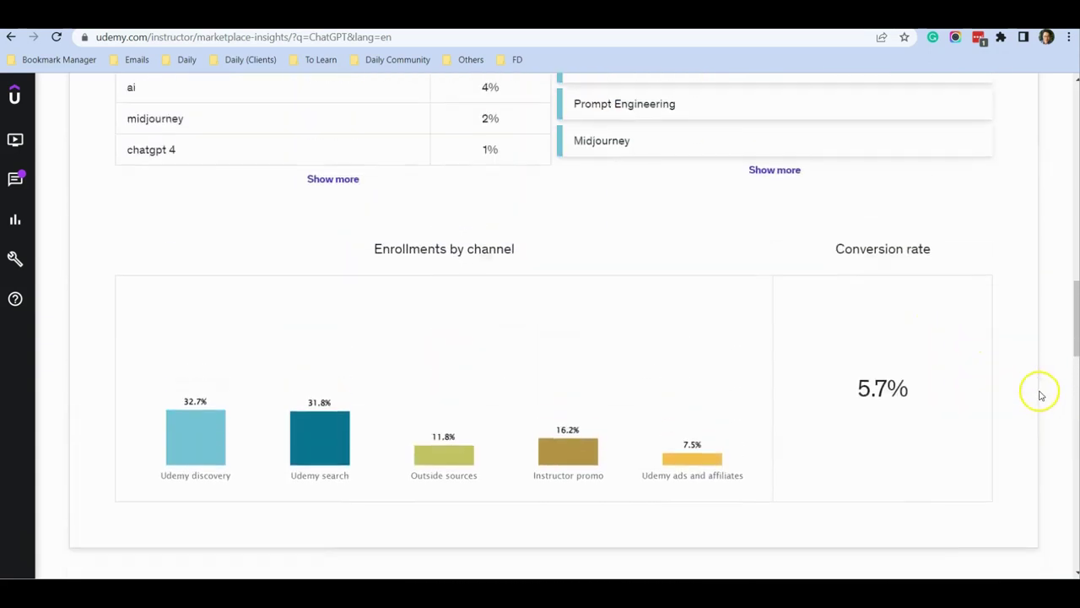
{"action": "scroll", "coordinate": [1032, 395], "scroll_direction": "up", "scroll_amount": 3}
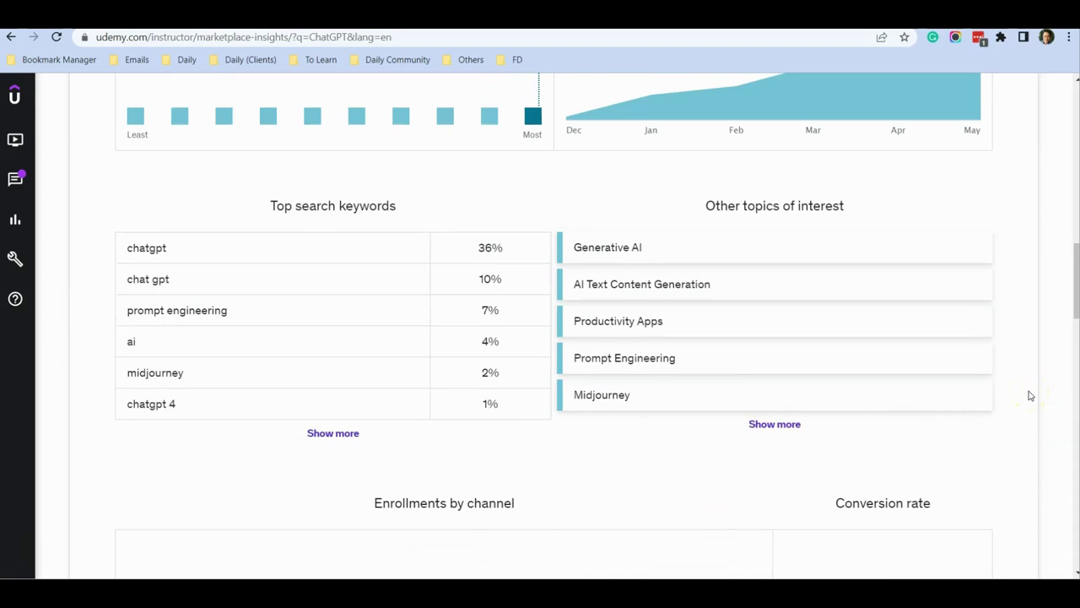
{"action": "scroll", "coordinate": [1029, 395], "scroll_direction": "up", "scroll_amount": 1}
{"action": "mouse_move", "coordinate": [840, 276]}
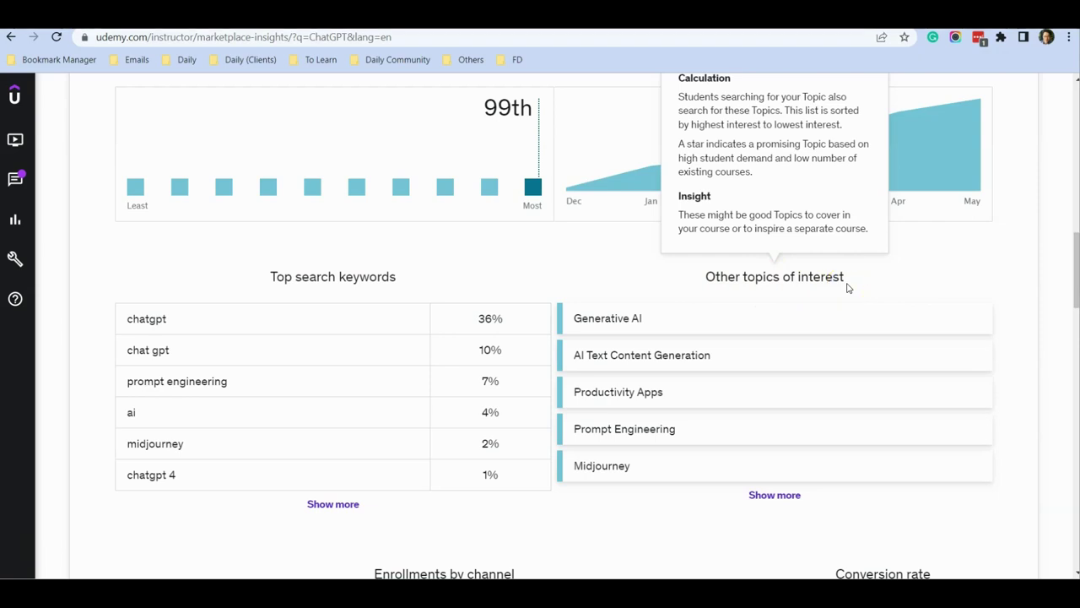
{"action": "left_click", "coordinate": [778, 497]}
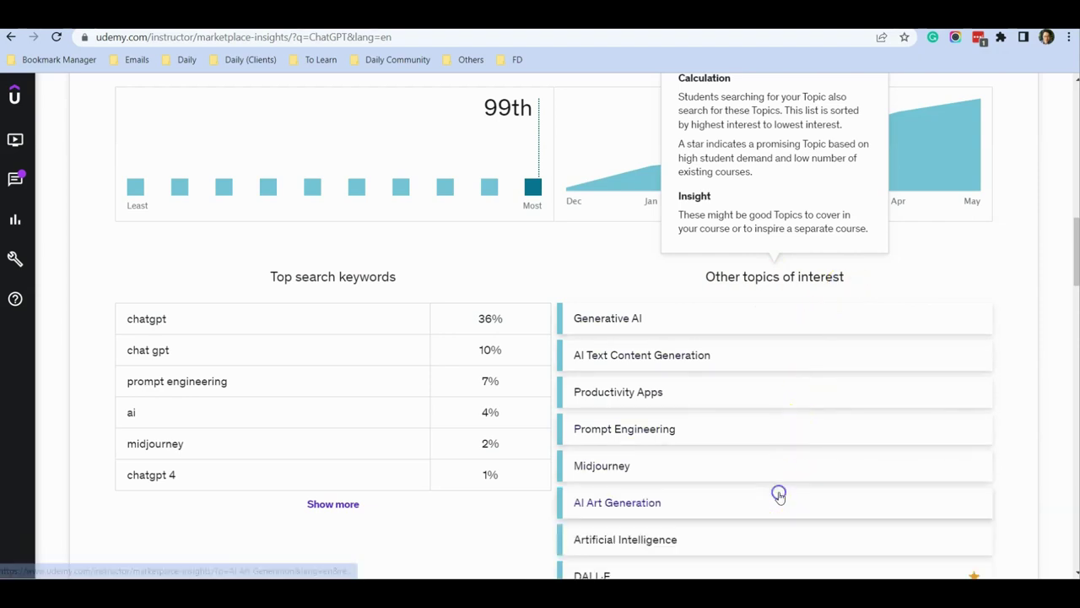
{"action": "scroll", "coordinate": [714, 337], "scroll_direction": "down", "scroll_amount": 2}
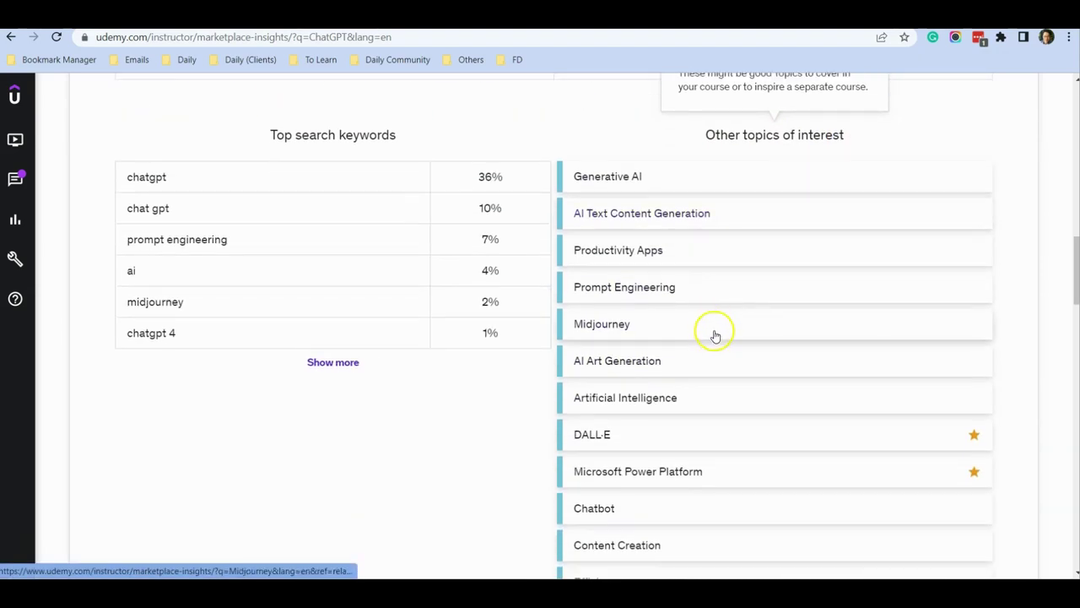
{"action": "scroll", "coordinate": [714, 355], "scroll_direction": "down", "scroll_amount": 2}
- Open the starred DALL·E topic from the other topics of interest and bring up its opportunity overview
{"action": "scroll", "coordinate": [714, 355], "scroll_direction": "up", "scroll_amount": 10}
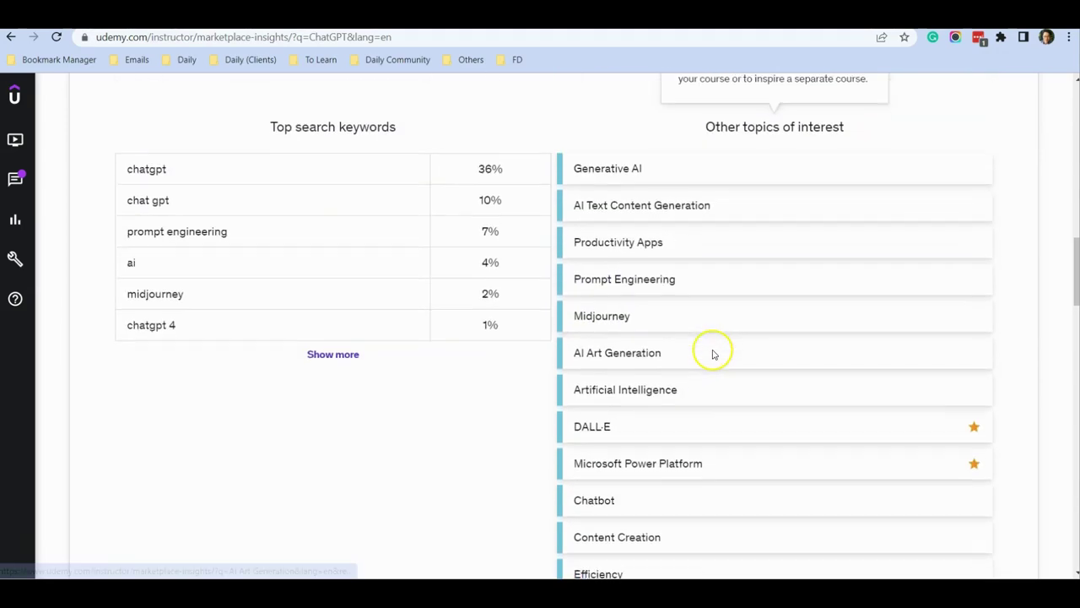
{"action": "scroll", "coordinate": [559, 344], "scroll_direction": "up", "scroll_amount": 4}
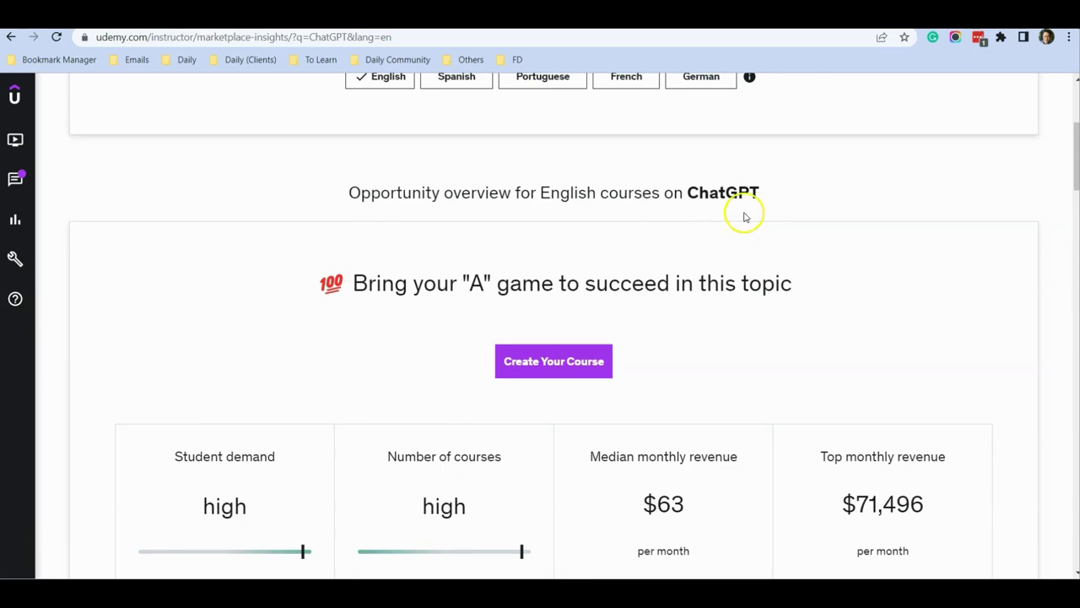
{"action": "scroll", "coordinate": [785, 245], "scroll_direction": "down", "scroll_amount": 1}
{"action": "scroll", "coordinate": [760, 254], "scroll_direction": "down", "scroll_amount": 12}
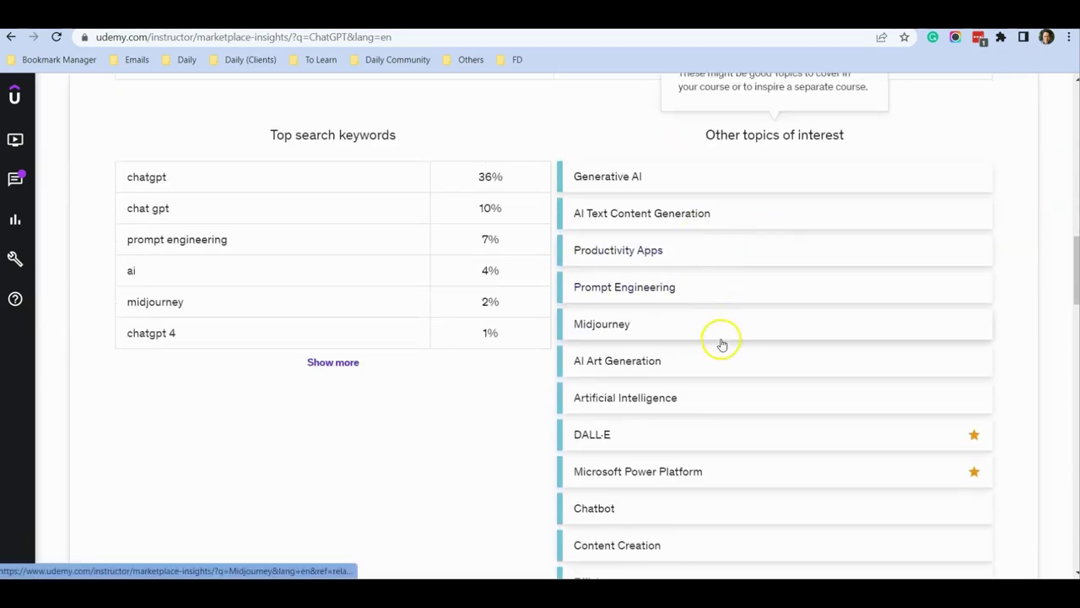
{"action": "scroll", "coordinate": [719, 342], "scroll_direction": "down", "scroll_amount": 2}
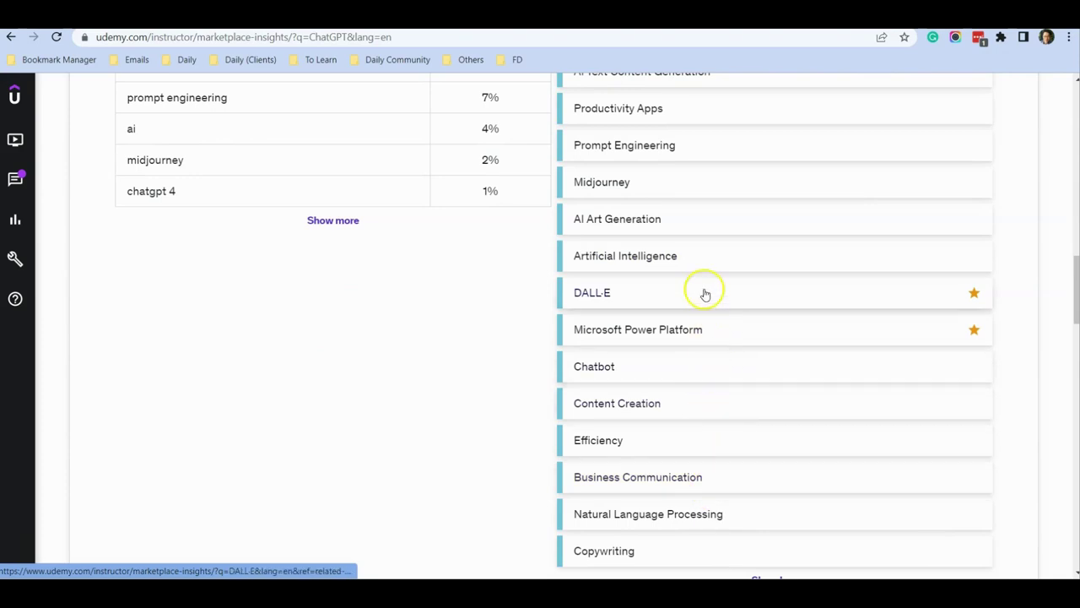
{"action": "scroll", "coordinate": [743, 371], "scroll_direction": "up", "scroll_amount": 1}
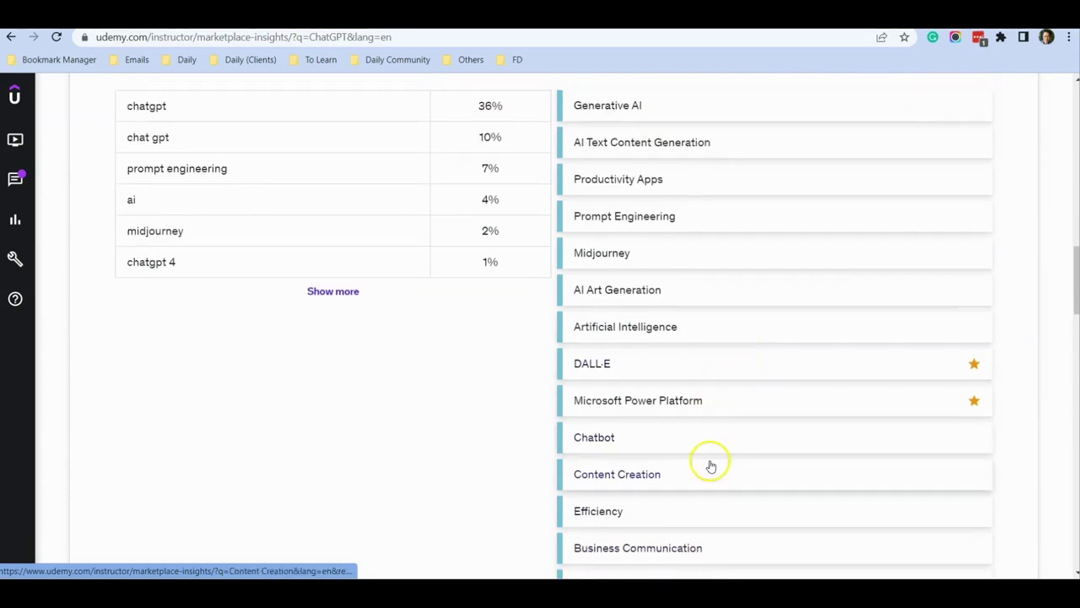
{"action": "left_click", "coordinate": [658, 372]}
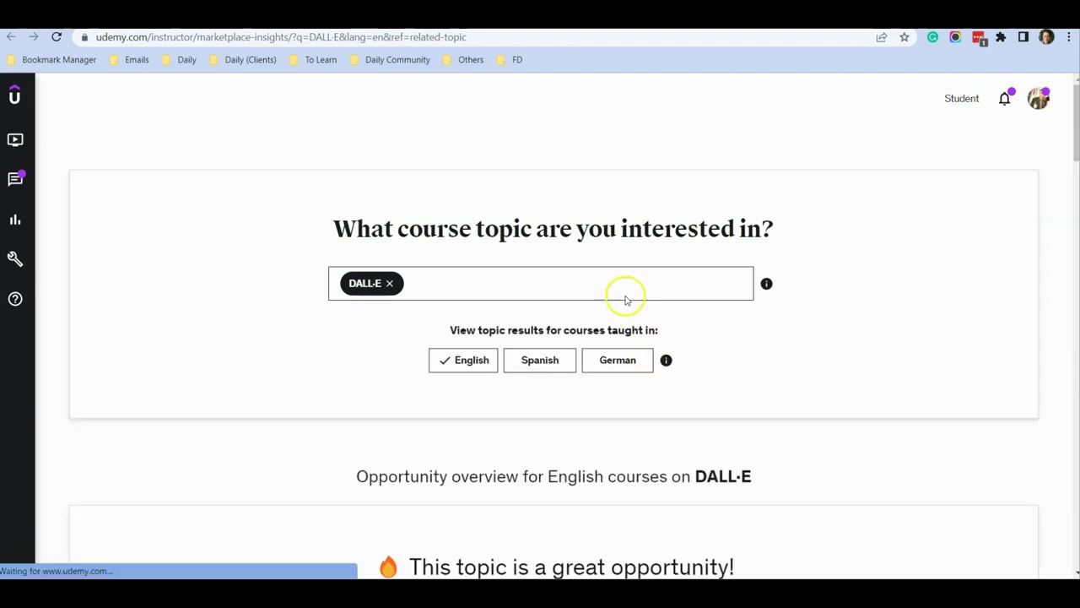
{"action": "scroll", "coordinate": [264, 334], "scroll_direction": "down", "scroll_amount": 4}
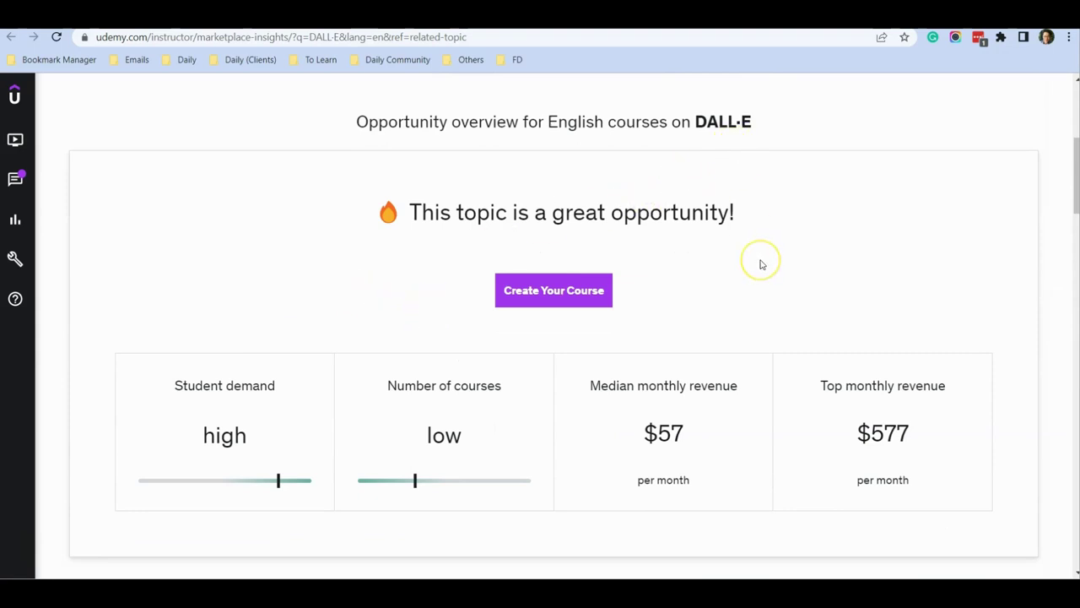
- Examine the DALL·E opportunity overview for student demand, number of courses, median monthly revenue and top monthly revenue
{"action": "mouse_move", "coordinate": [180, 429]}
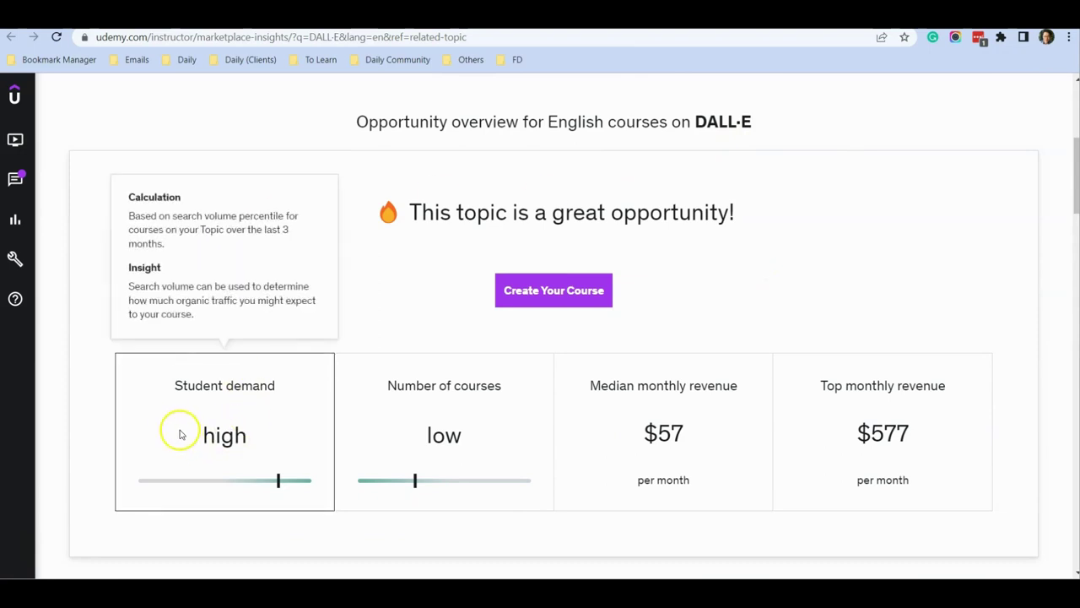
{"action": "mouse_move", "coordinate": [465, 385]}
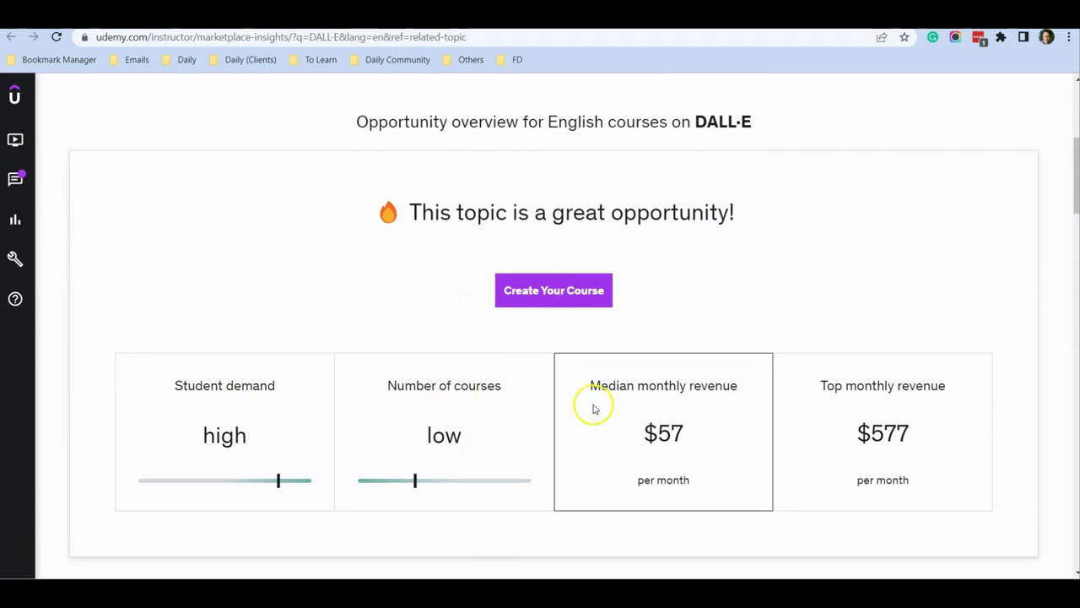
{"action": "mouse_move", "coordinate": [870, 408]}
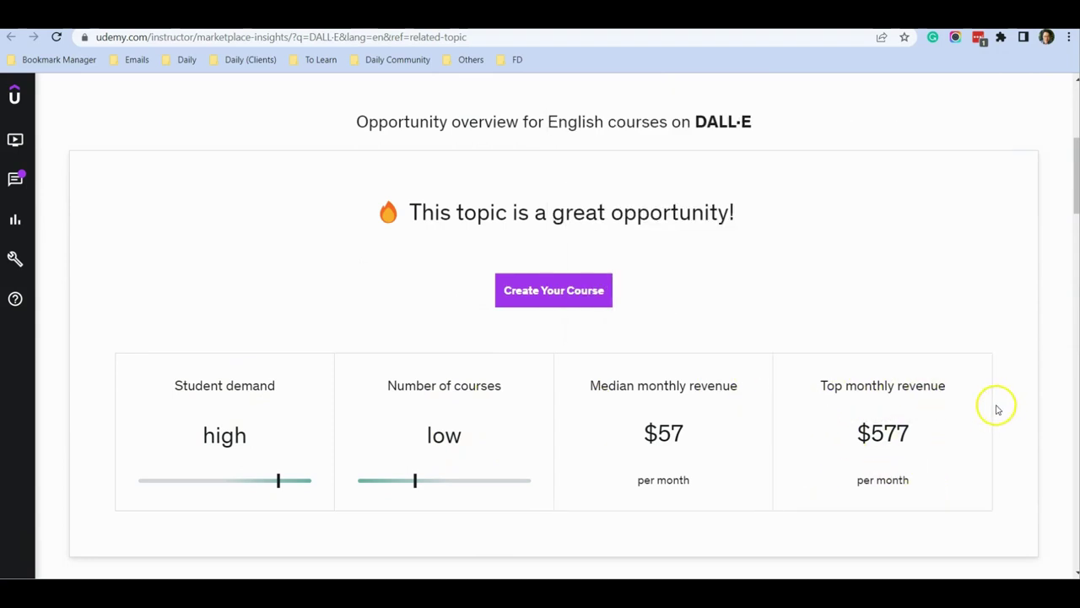
{"action": "scroll", "coordinate": [1015, 380], "scroll_direction": "down", "scroll_amount": 1}
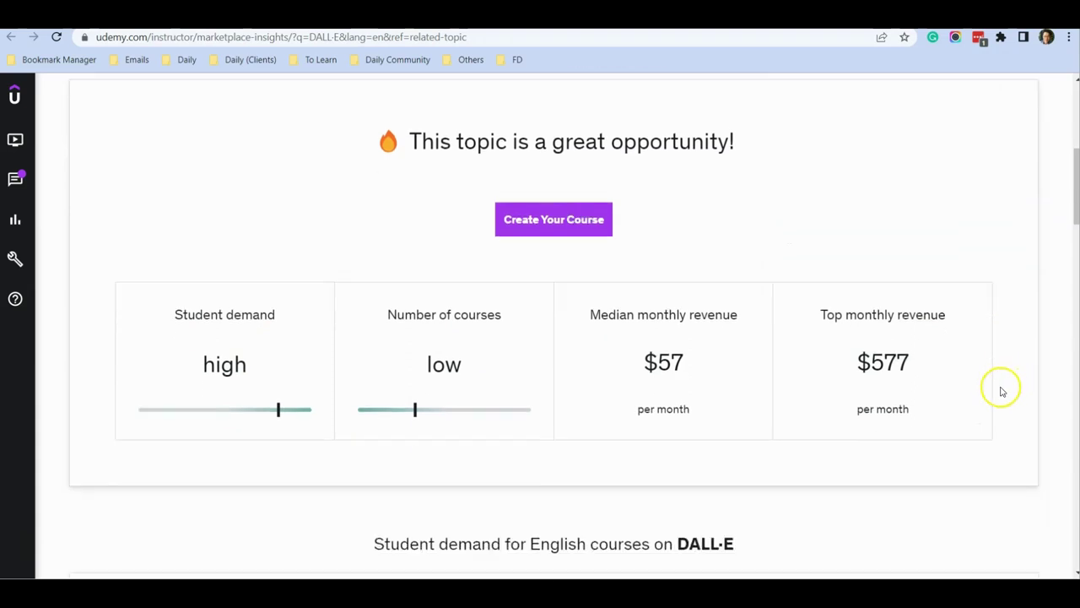
{"action": "mouse_move", "coordinate": [834, 354]}
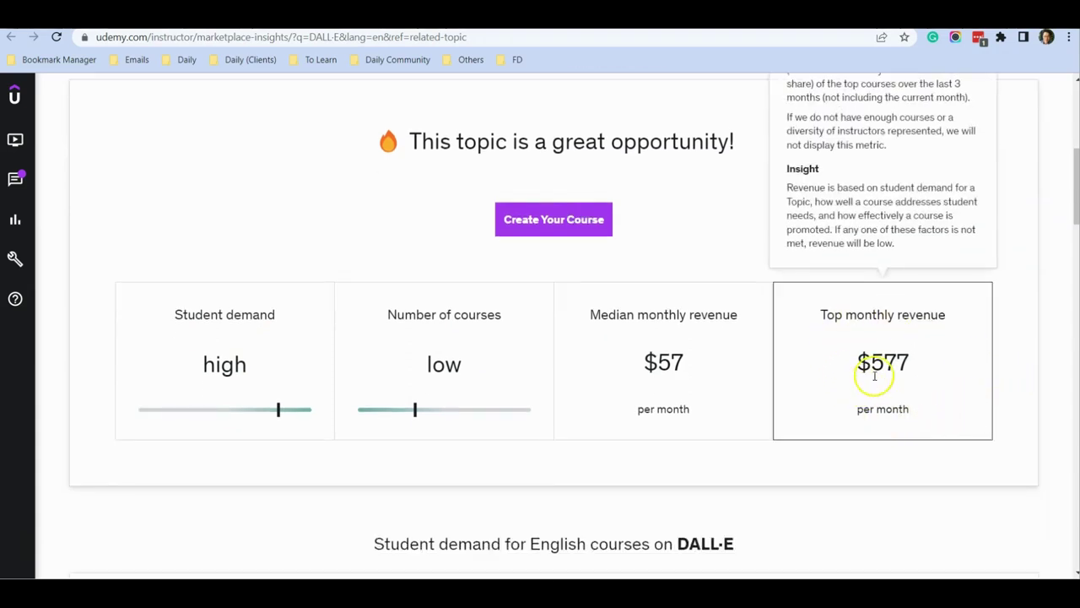
{"action": "mouse_move", "coordinate": [432, 369]}
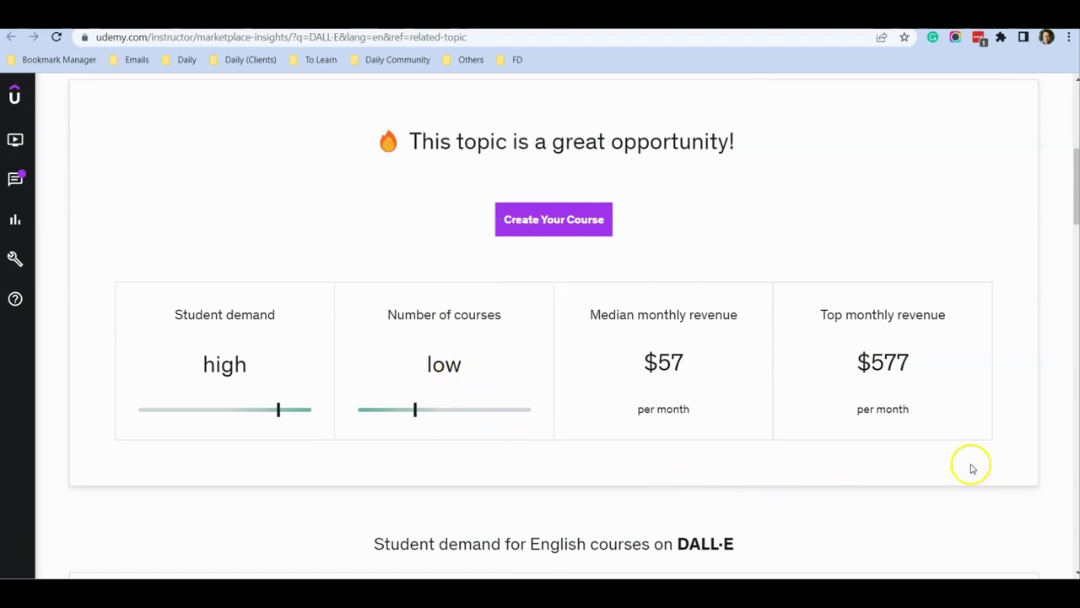
{"action": "mouse_move", "coordinate": [888, 346]}
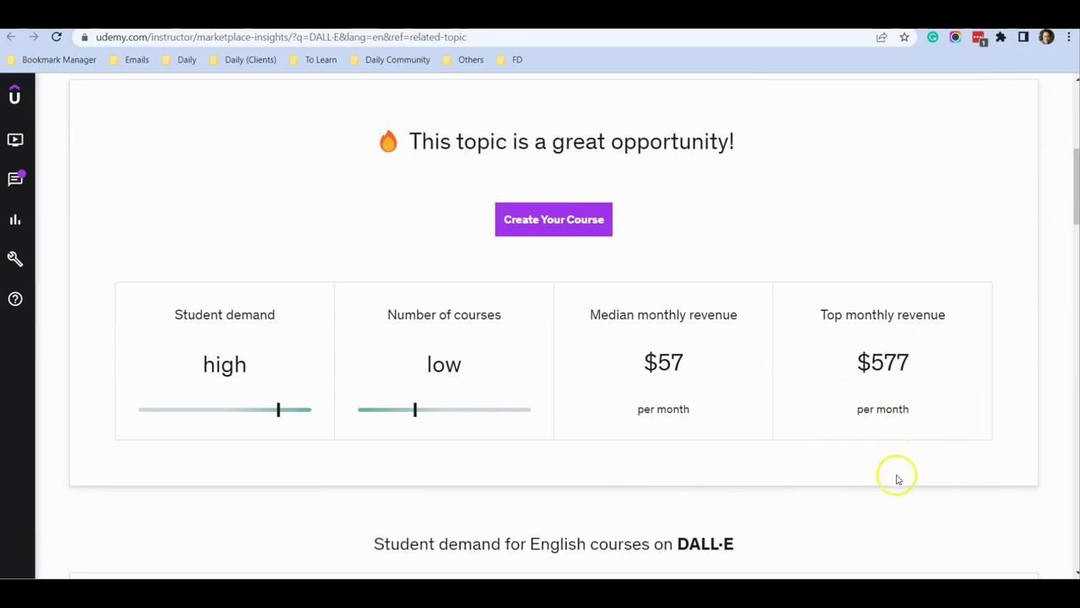
- Review the DALL·E search volume, enrollment channels and existing English course figures, including primary-topic listings, and return to the opportunity overview
{"action": "scroll", "coordinate": [883, 504], "scroll_direction": "down", "scroll_amount": 5}
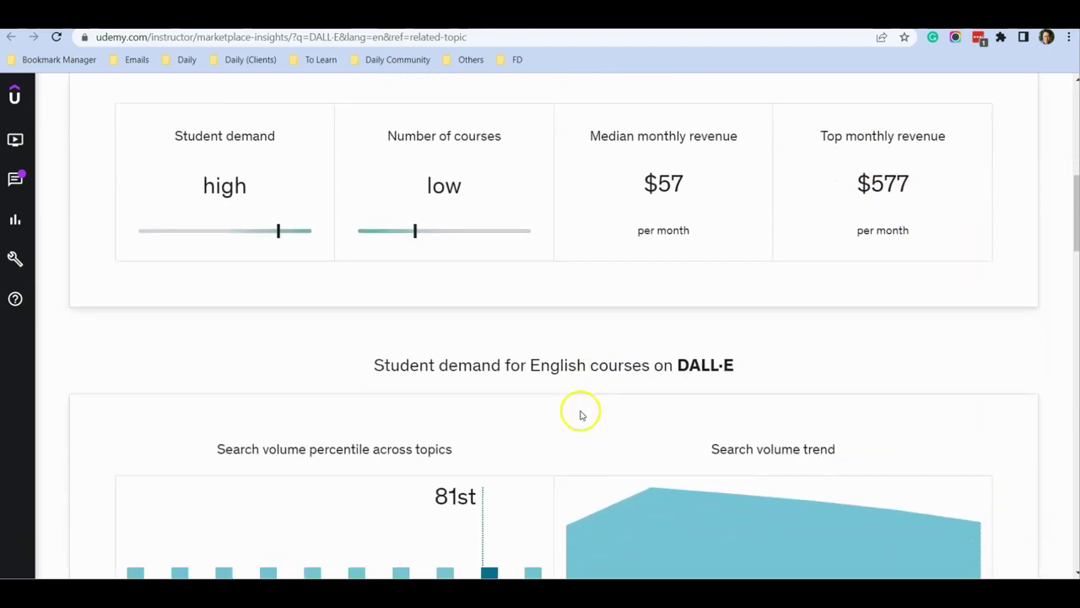
{"action": "scroll", "coordinate": [523, 405], "scroll_direction": "down", "scroll_amount": 9}
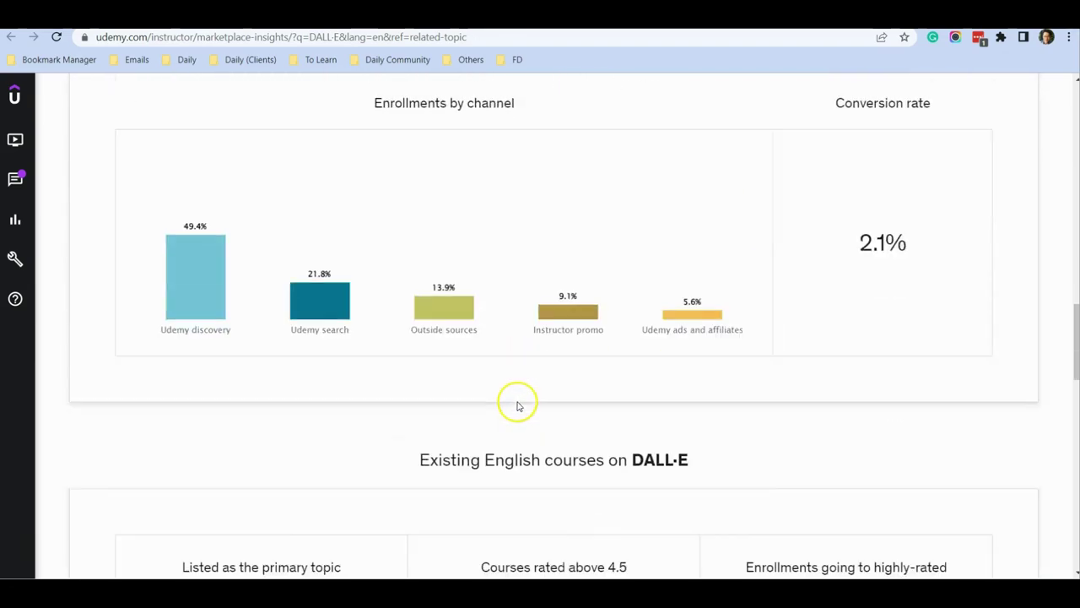
{"action": "scroll", "coordinate": [506, 403], "scroll_direction": "down", "scroll_amount": 1}
{"action": "mouse_move", "coordinate": [261, 386]}
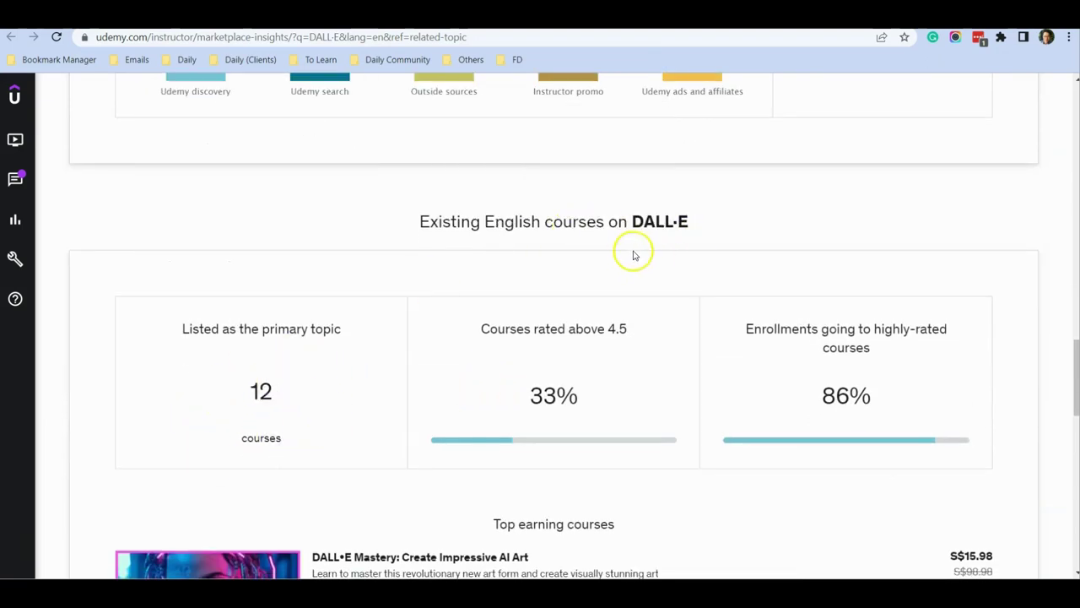
{"action": "scroll", "coordinate": [886, 261], "scroll_direction": "up", "scroll_amount": 10}
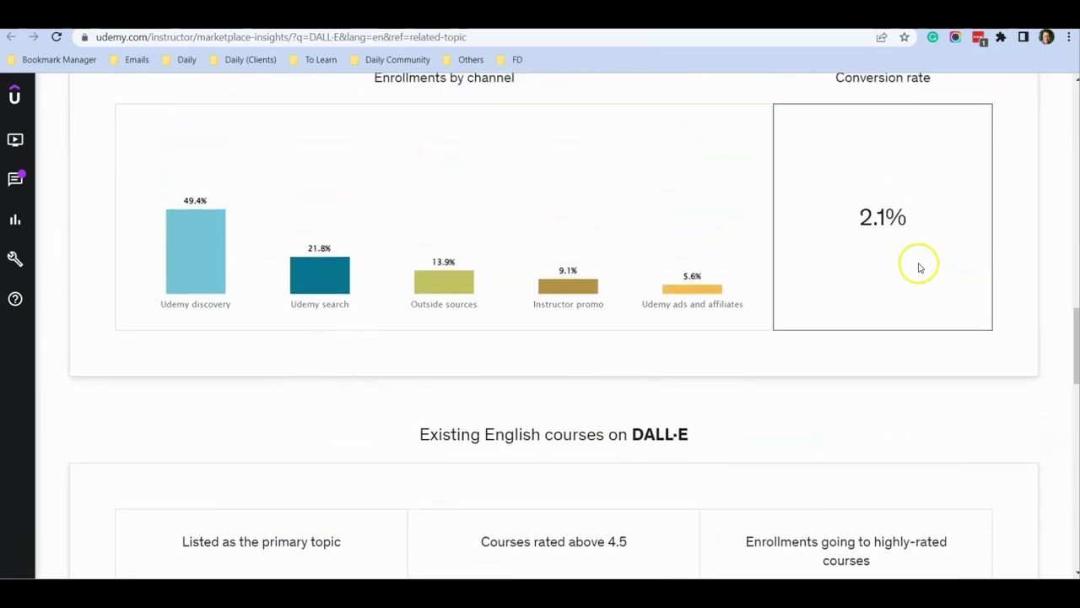
{"action": "scroll", "coordinate": [920, 268], "scroll_direction": "up", "scroll_amount": 7}
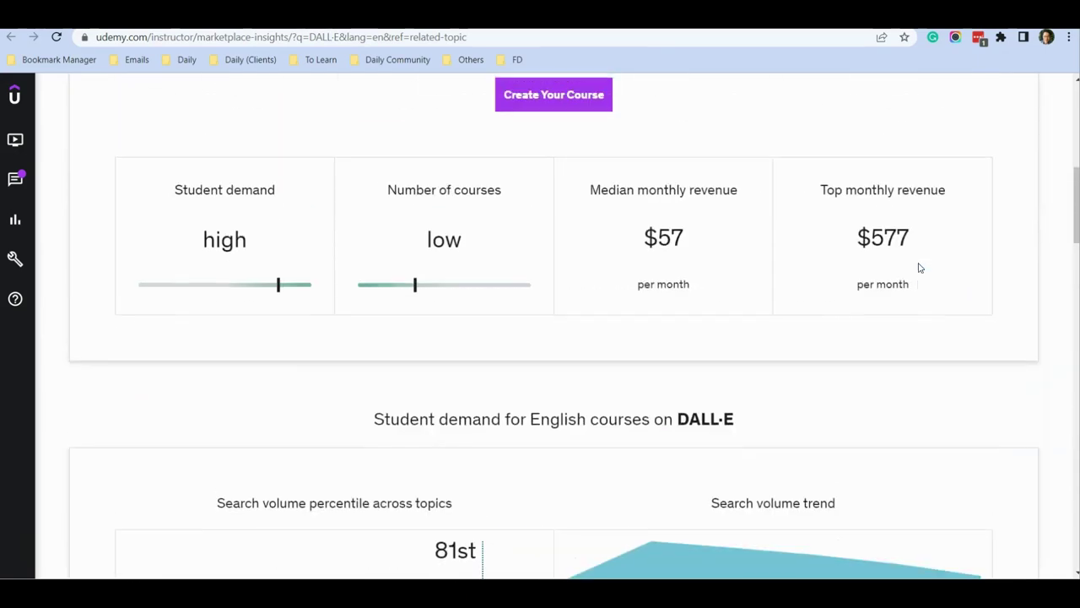